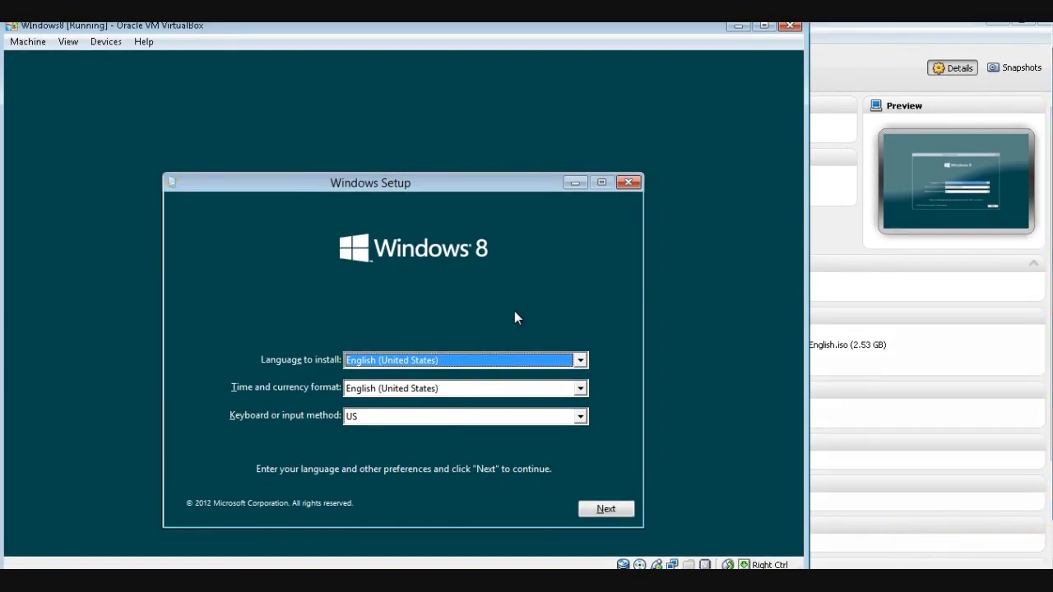
Step: Keep English (United States) as the Windows installation language
left_click(381, 138)
left_click_drag(369, 176, 367, 151)
left_click(362, 224)
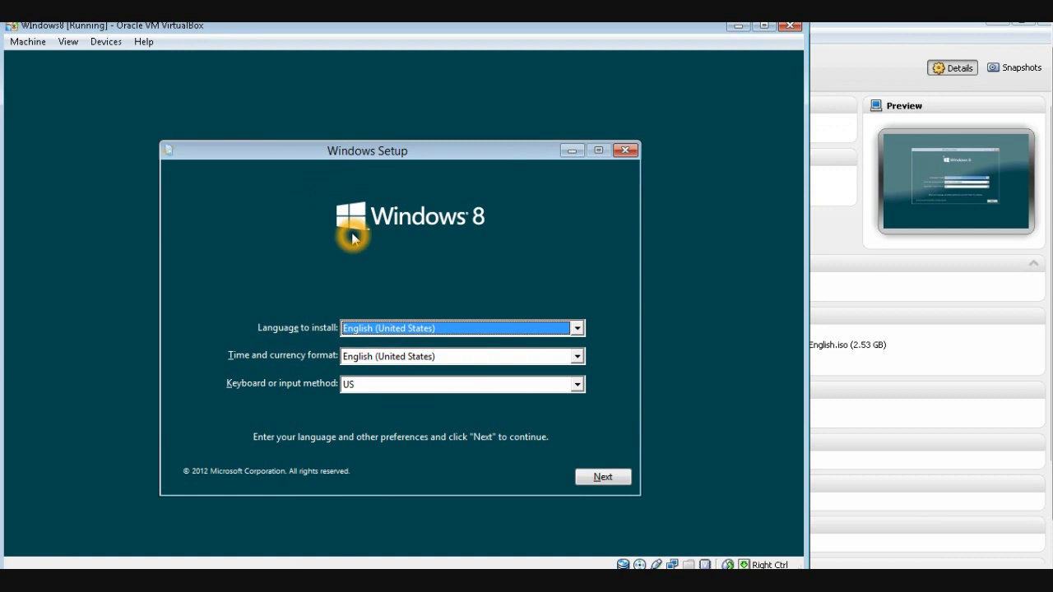
left_click(491, 317)
left_click(566, 331)
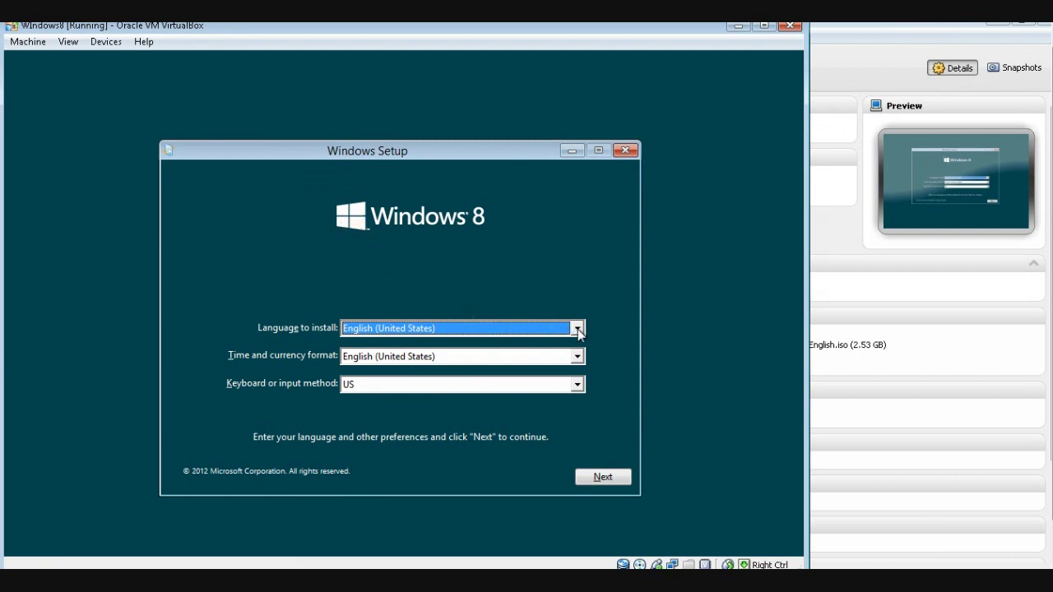
left_click(589, 332)
left_click(580, 330)
left_click(576, 331)
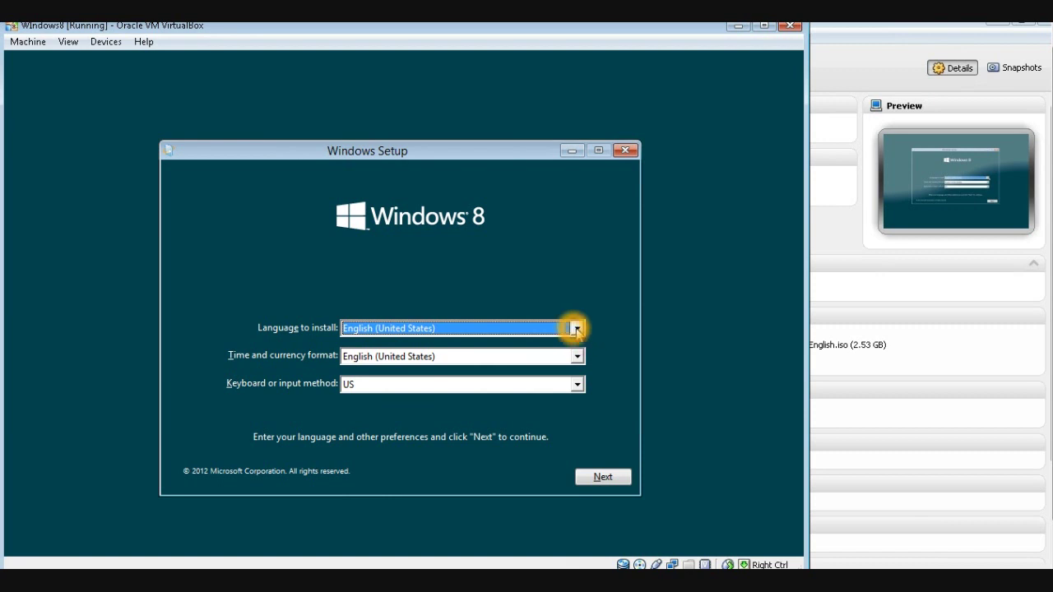
left_click(575, 331)
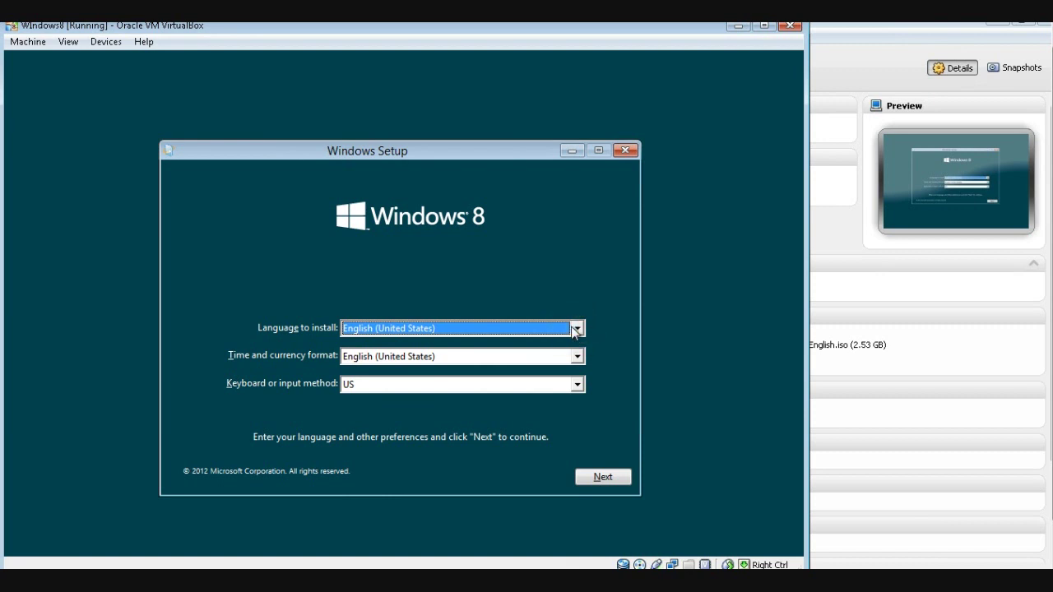
left_click(574, 330)
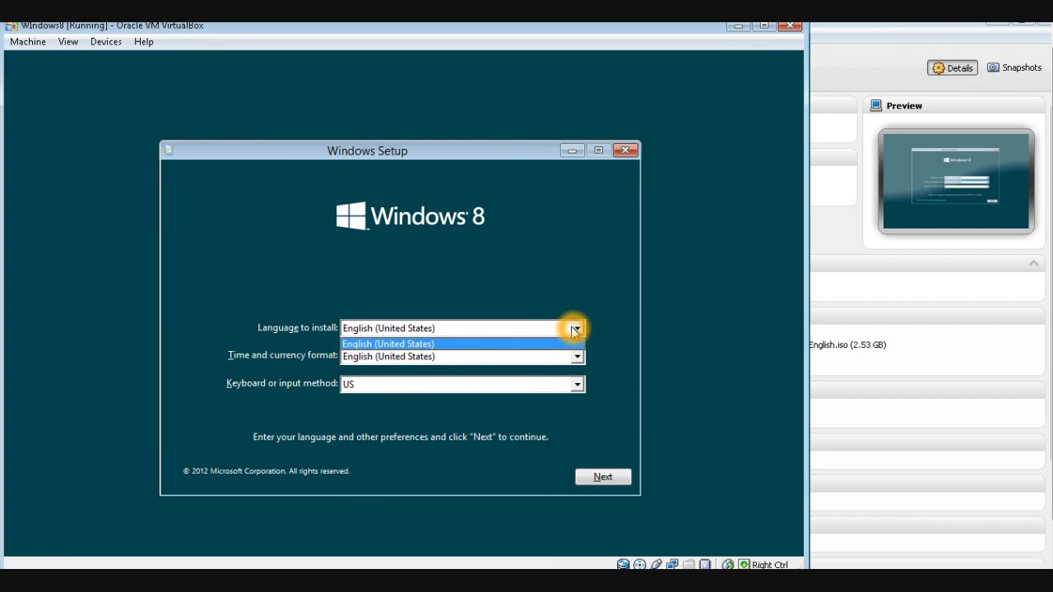
left_click(575, 331)
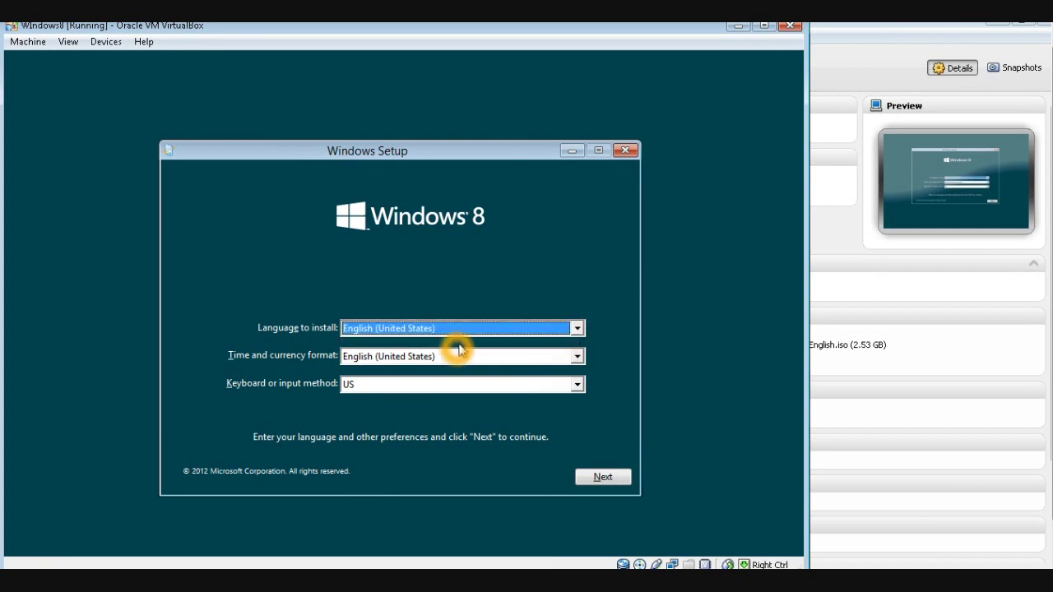
Step: Set the time and currency format to Ukrainian (Ukraine) and continue past the language page
key("Tab")
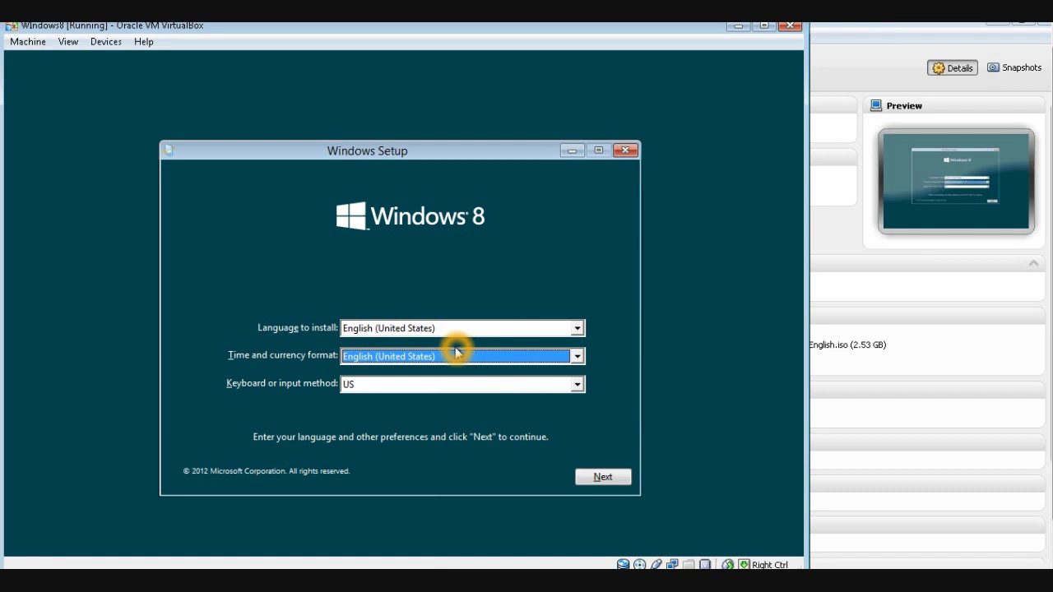
key("u")
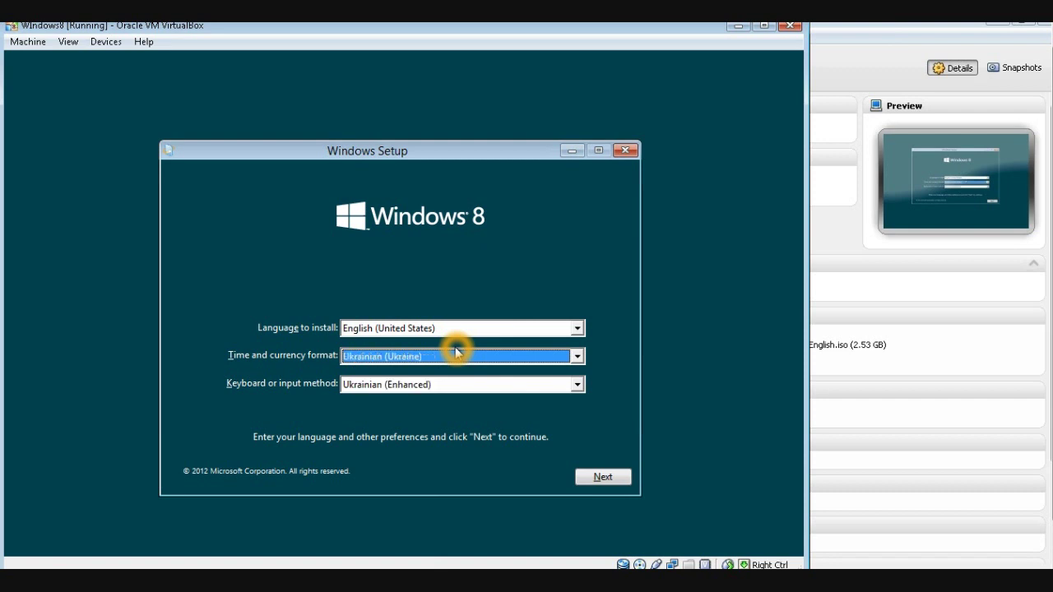
key("u")
key("Return")
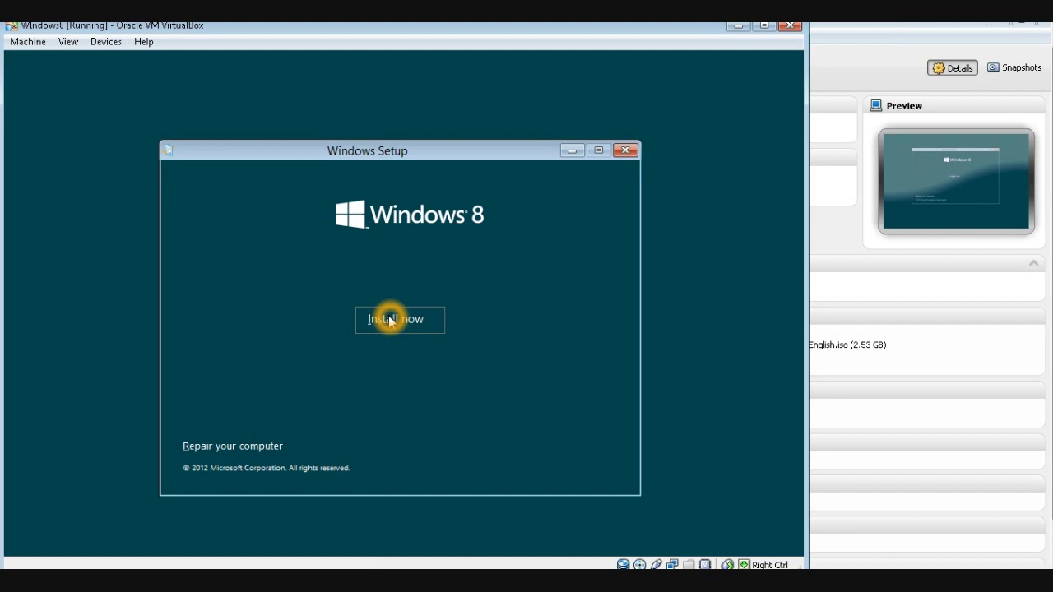
Step: Start the installation and paste in the product key copied from Notepad
left_click(390, 320)
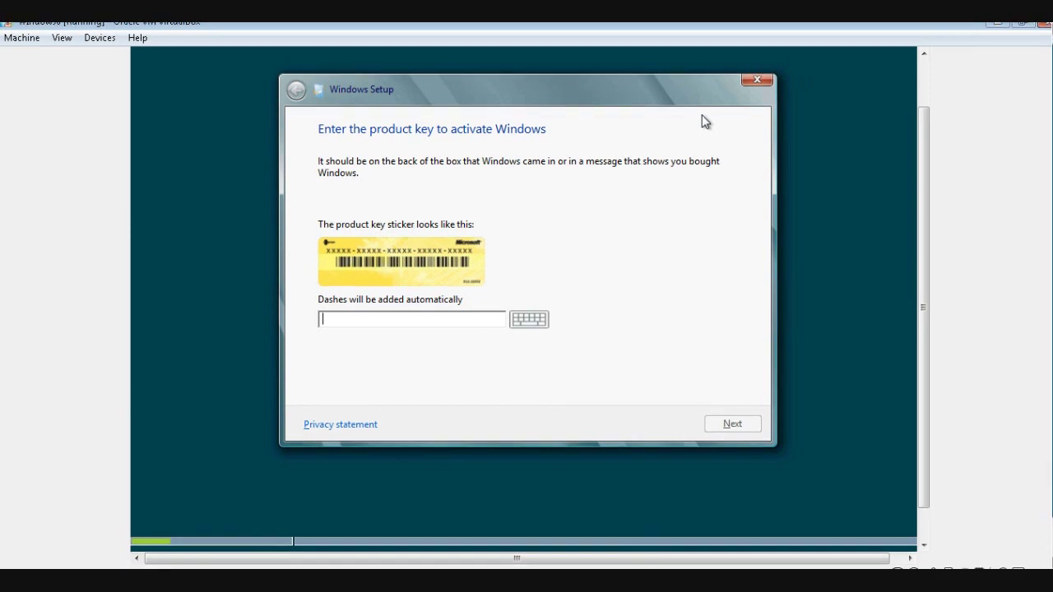
key("alt+Tab")
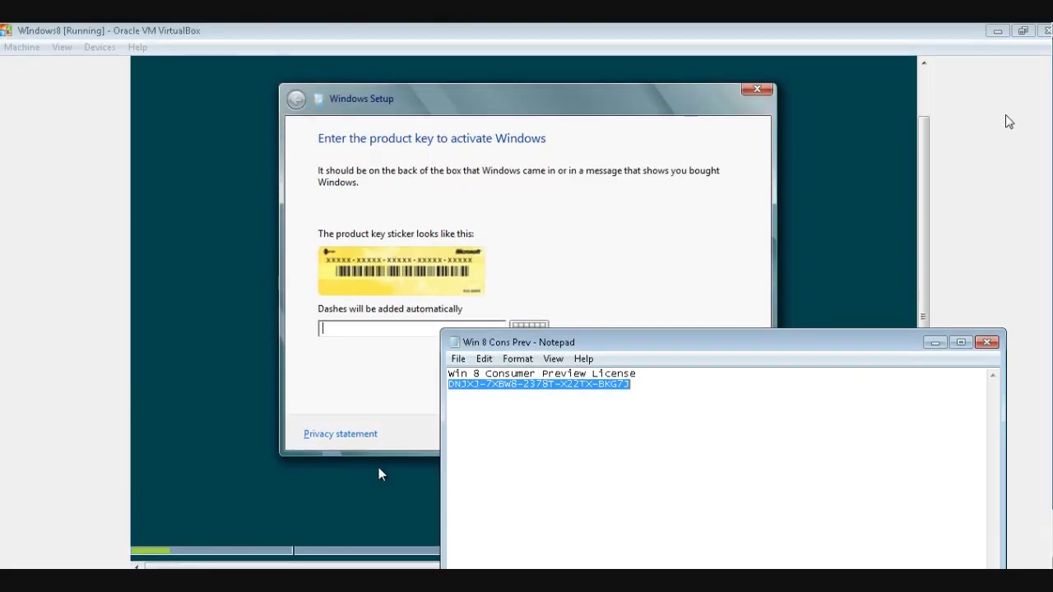
right_click(594, 371)
left_click(400, 369)
key("ctrl+v")
left_click(924, 348)
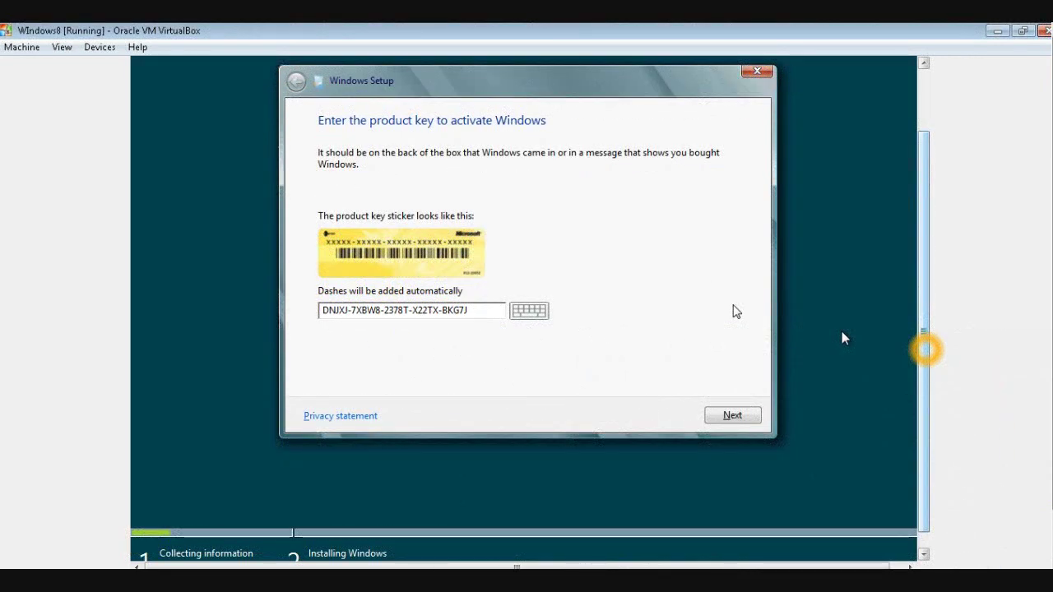
left_click(733, 416)
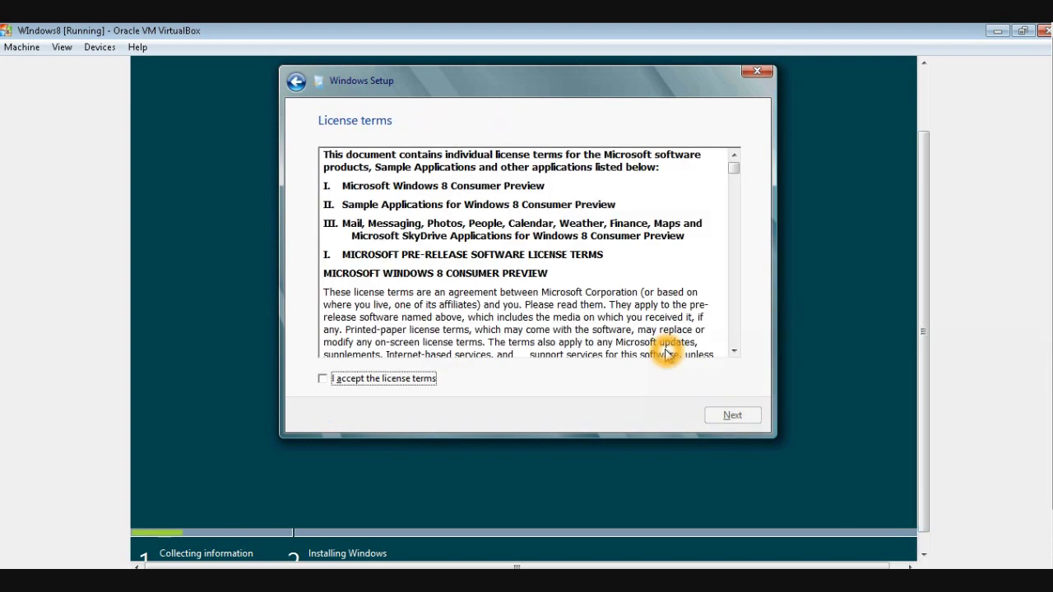
Step: Tick 'I accept the license terms' and proceed to the installation type page
left_click(323, 382)
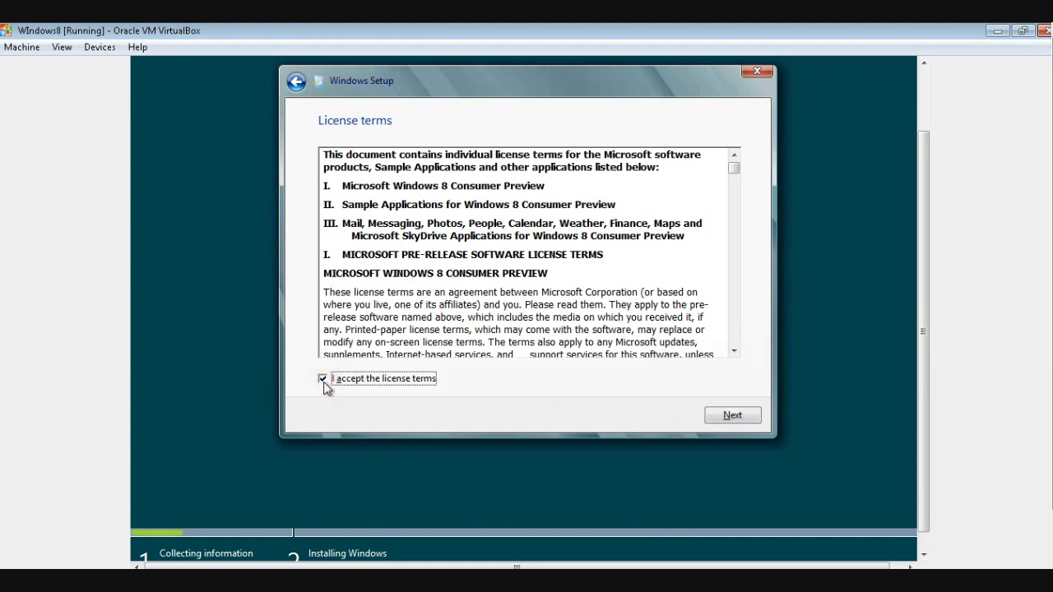
left_click(752, 419)
left_click(755, 420)
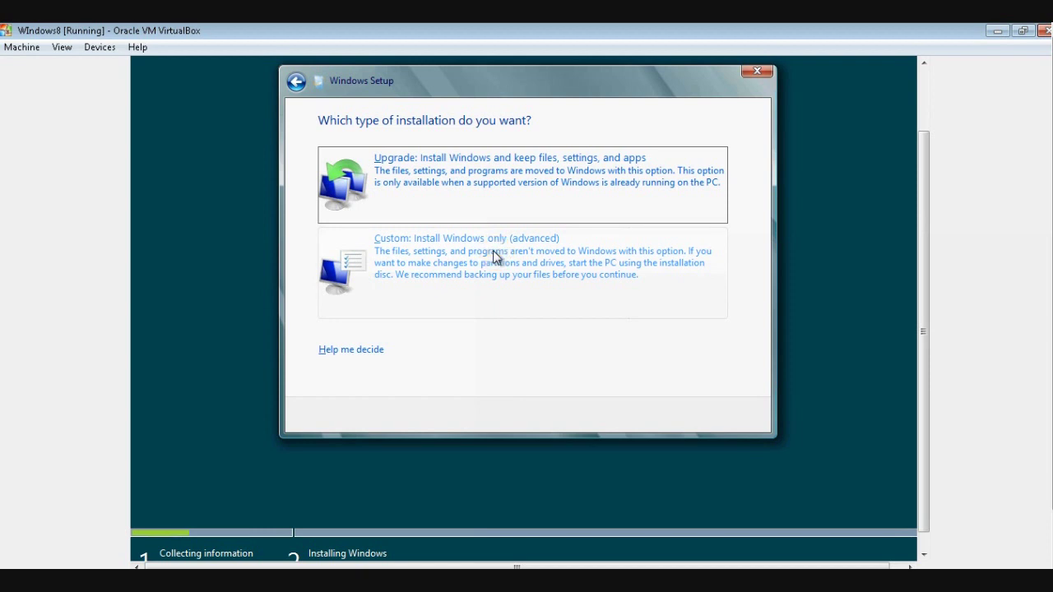
Step: Choose Custom install and install Windows onto Drive 0 Unallocated Space
left_click(494, 267)
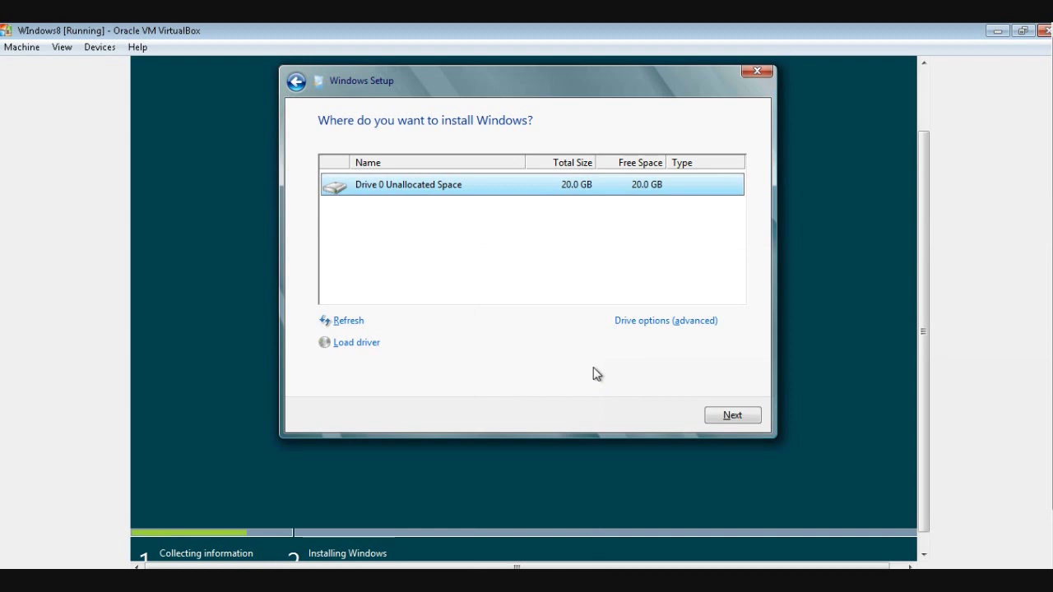
left_click(509, 262)
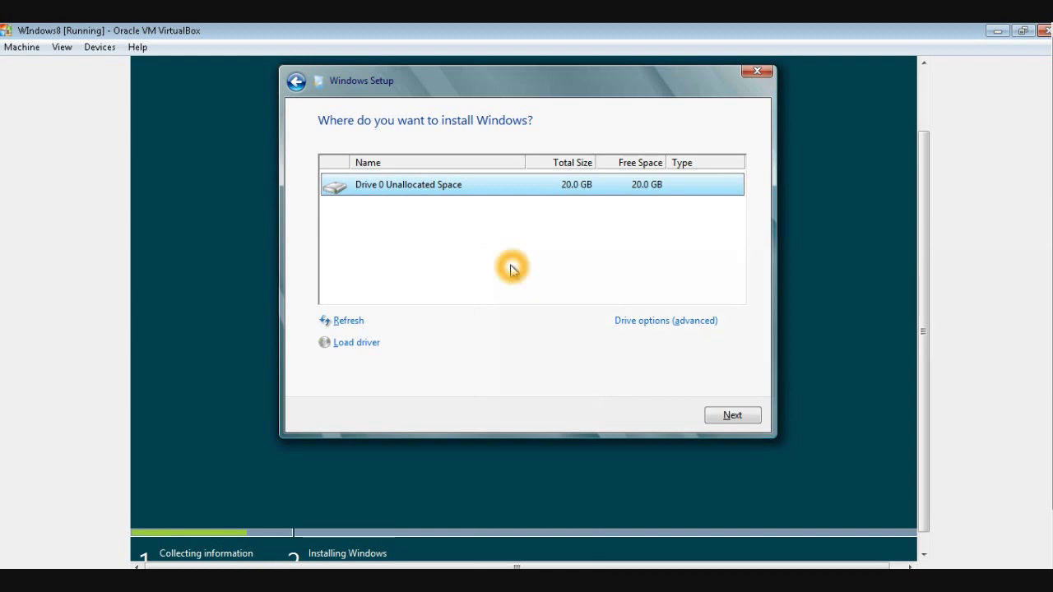
left_click(493, 182)
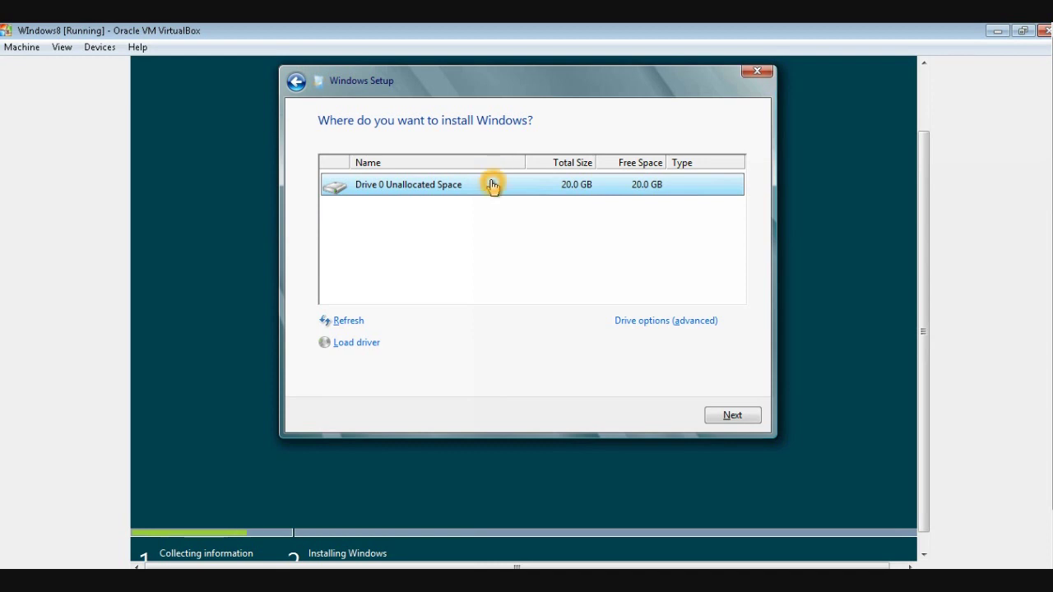
left_click(754, 409)
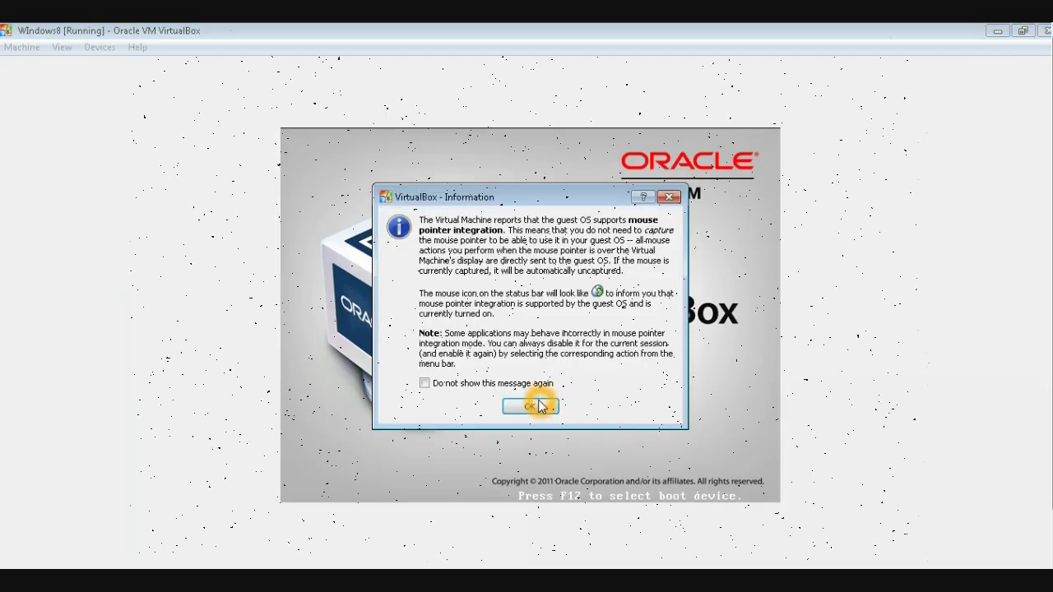
Step: Dismiss the mouse integration notice and pick a dark gray personalization background colour
left_click(539, 405)
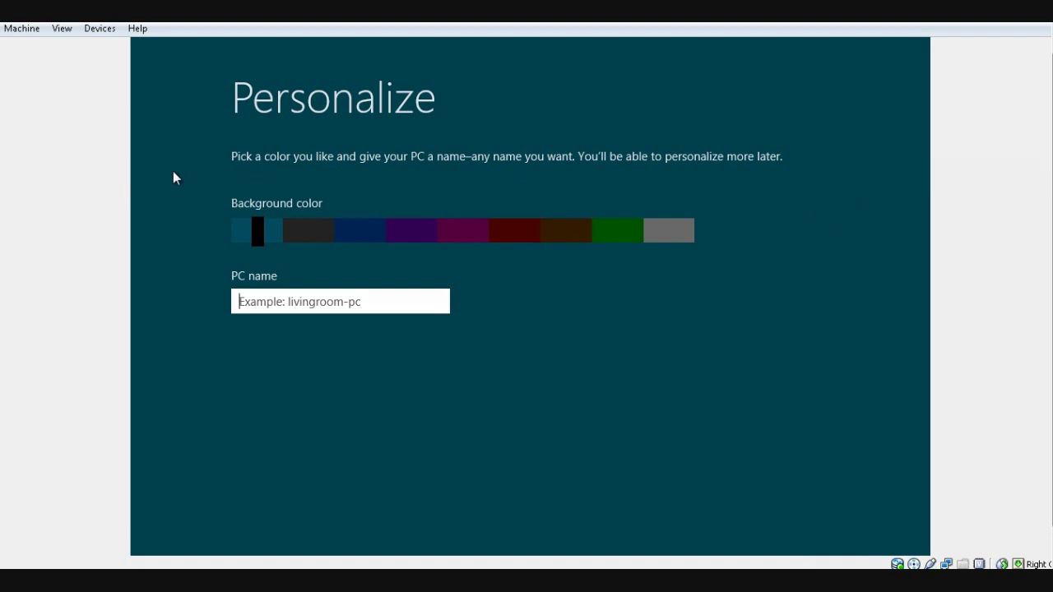
left_click_drag(320, 213, 311, 237)
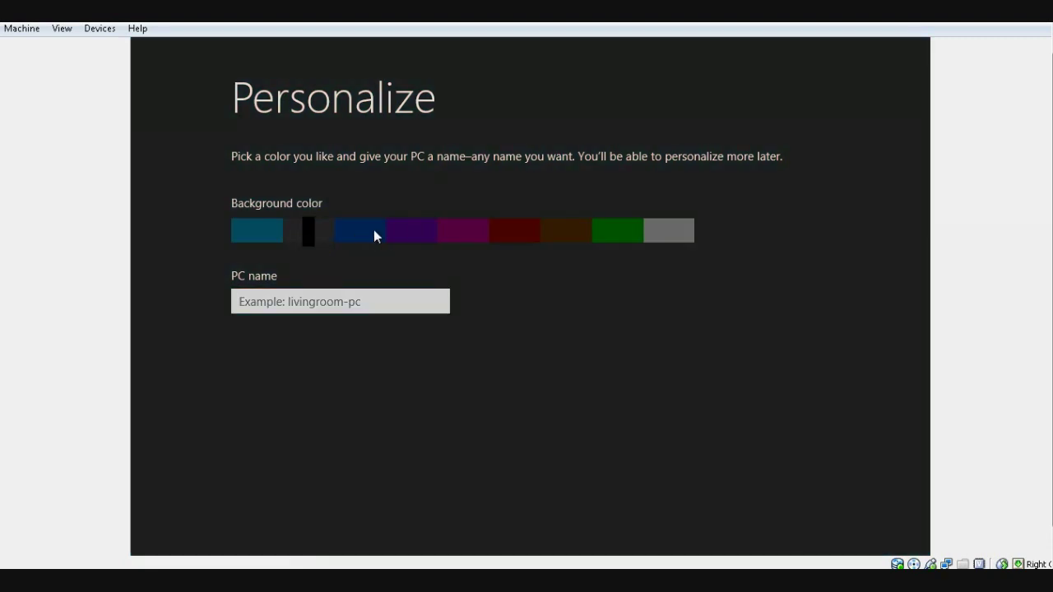
left_click(382, 234)
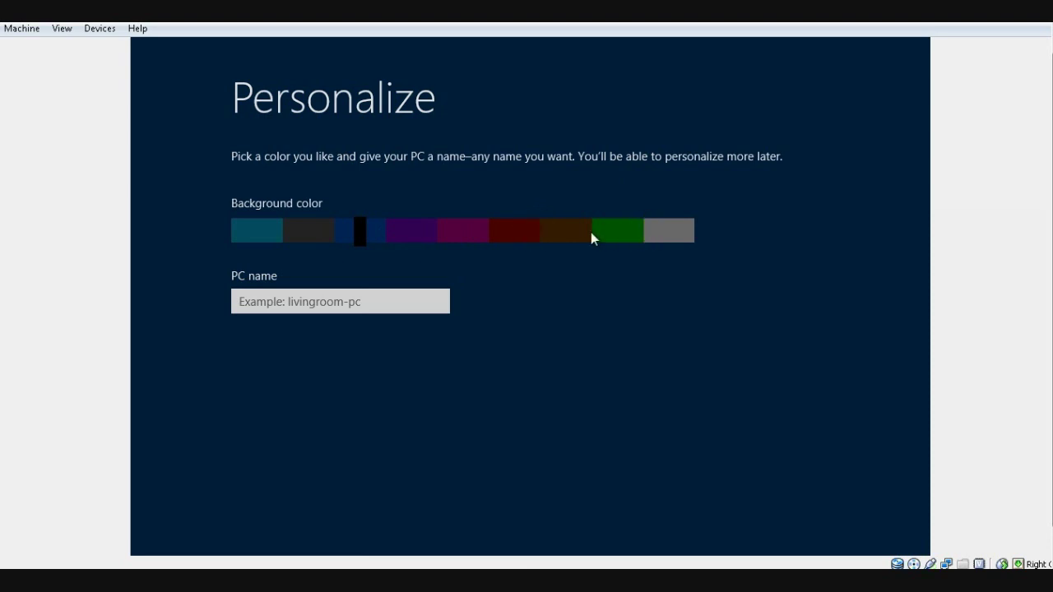
left_click_drag(298, 227, 289, 263)
left_click(303, 247)
left_click(312, 236)
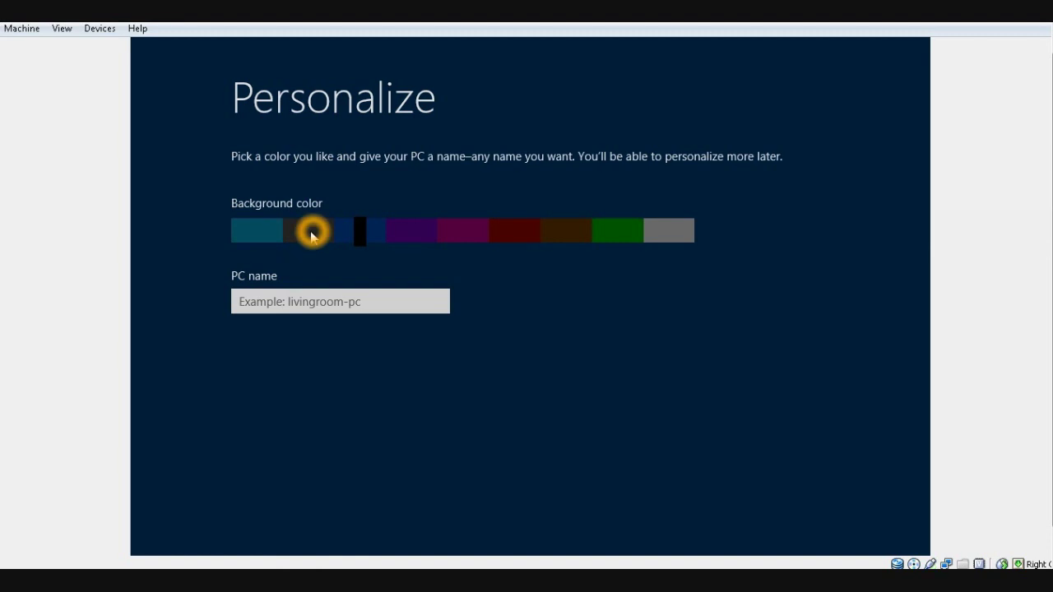
Step: Name the PC 'freedig' and continue to Settings
left_click(281, 304)
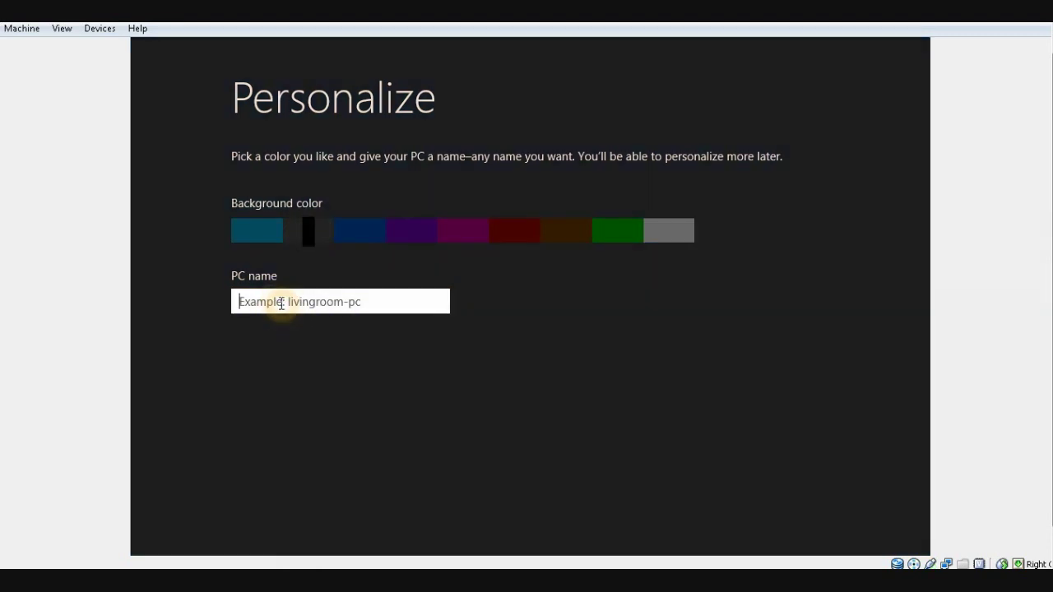
type("freedig")
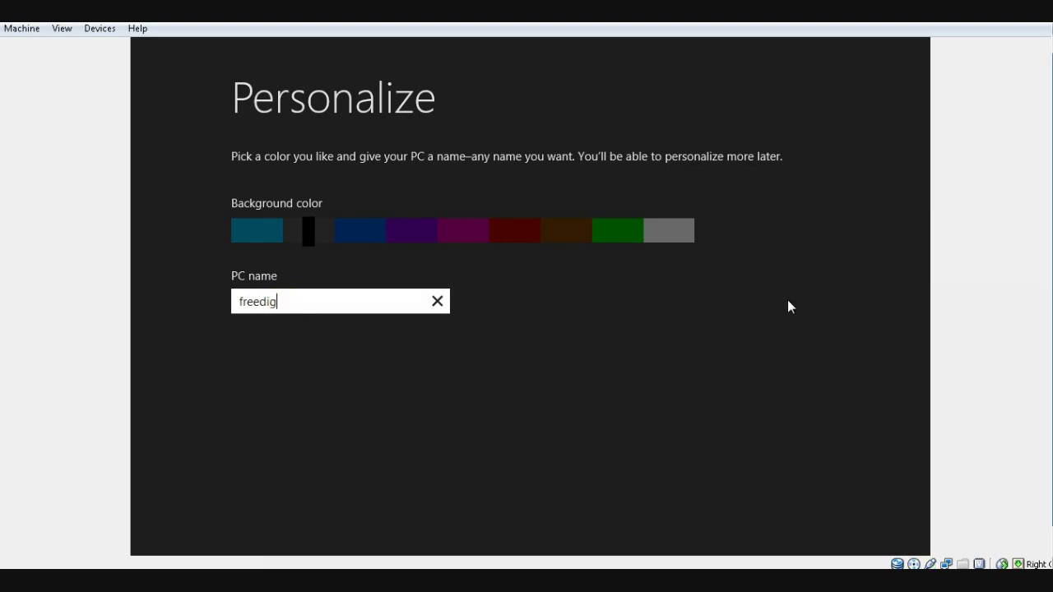
key("Return")
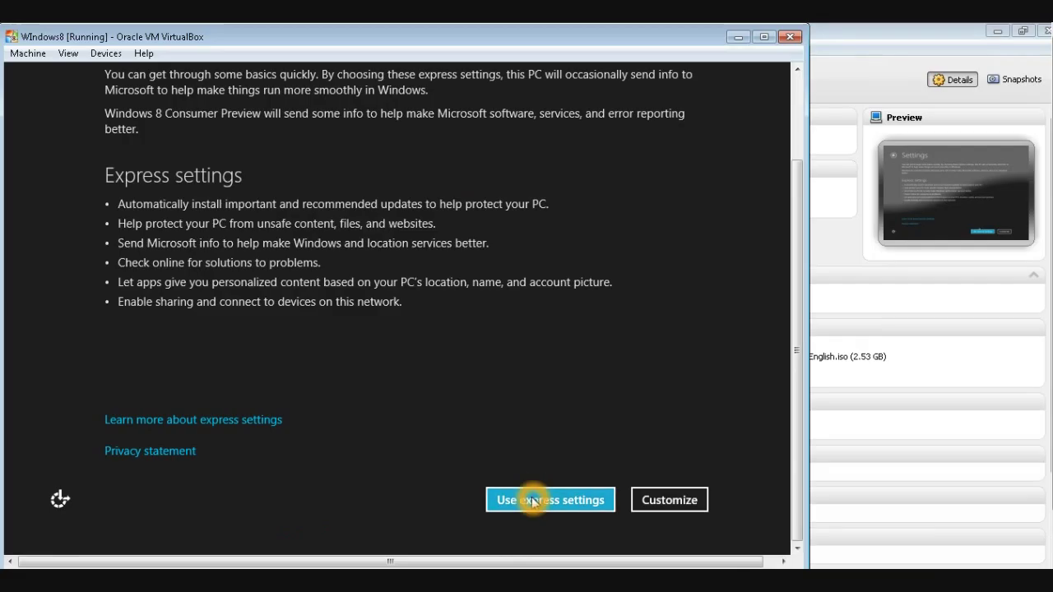
Step: Use express settings, then decline signing in with a Microsoft account
left_click(529, 498)
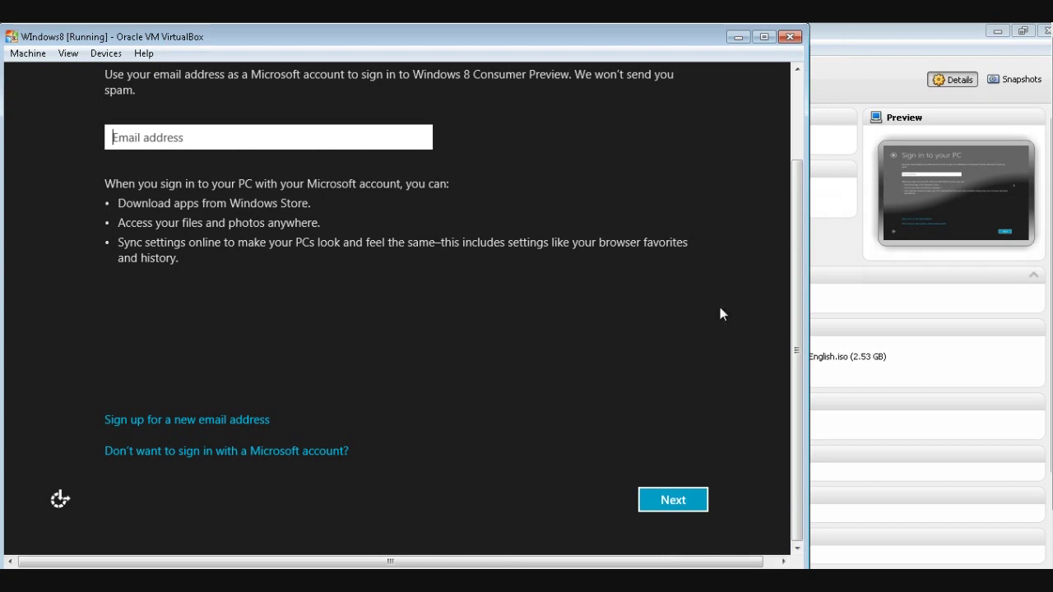
left_click_drag(796, 258, 800, 183)
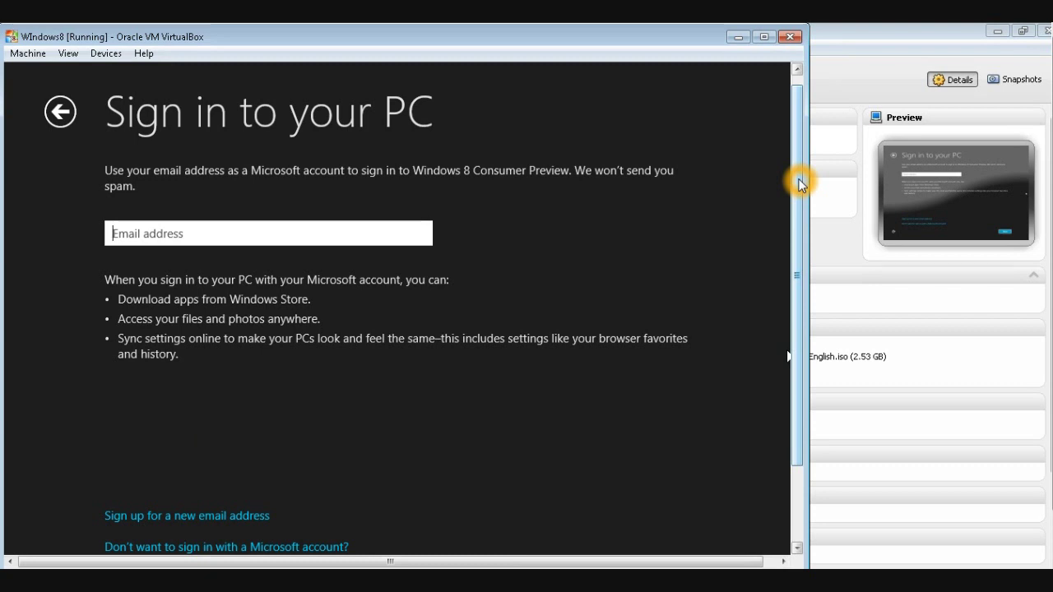
scroll(214, 467, "down", 2)
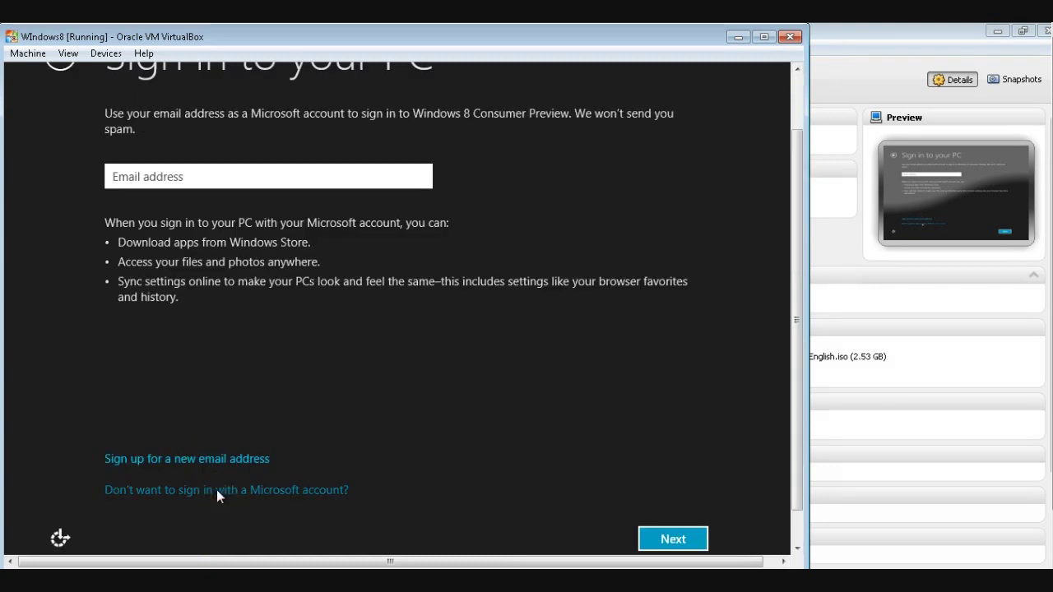
left_click(336, 363)
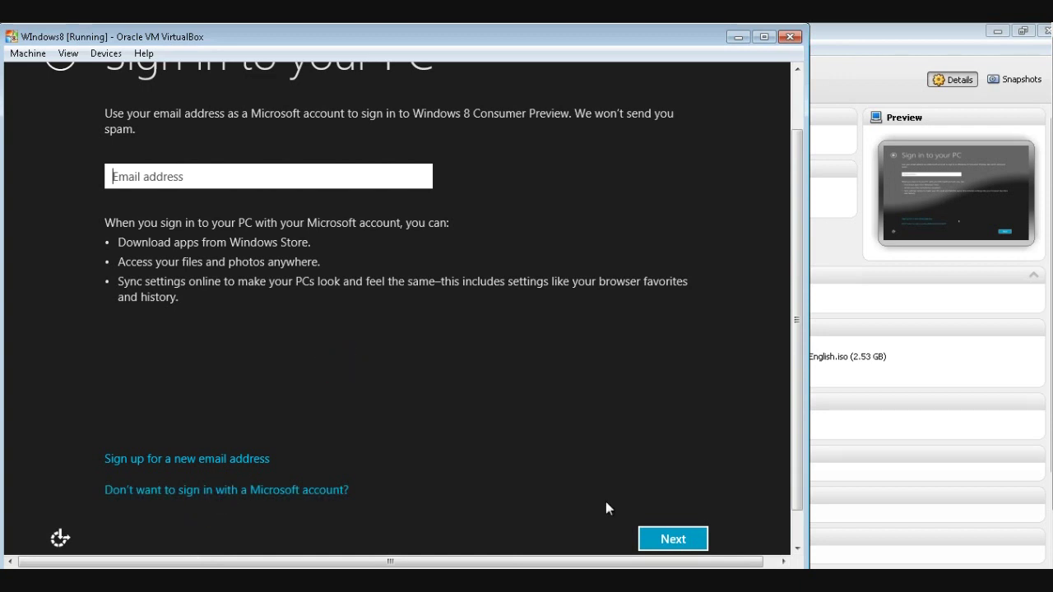
left_click(649, 510)
left_click(667, 536)
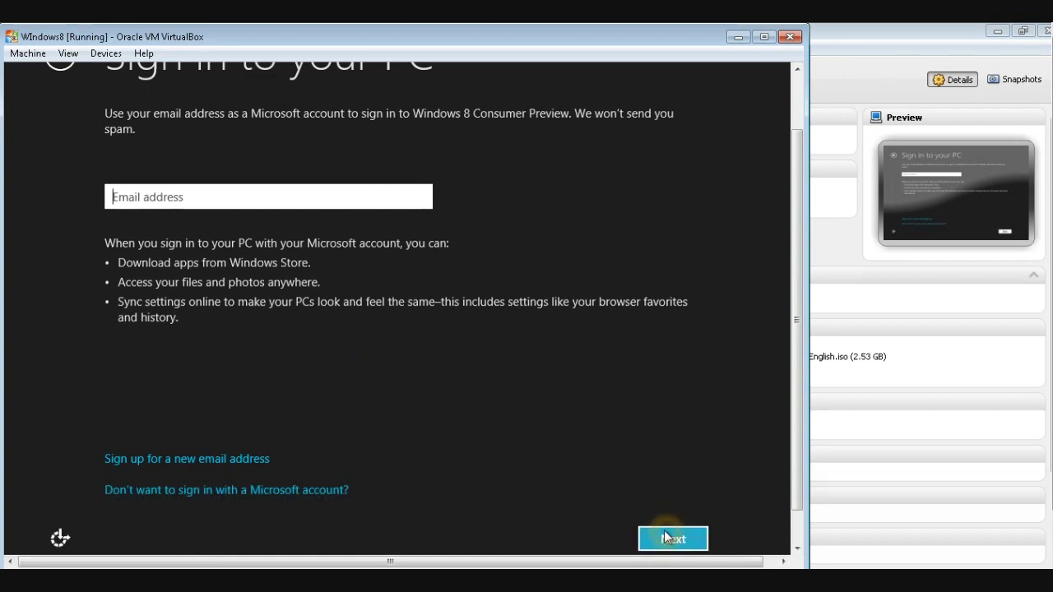
left_click(154, 499)
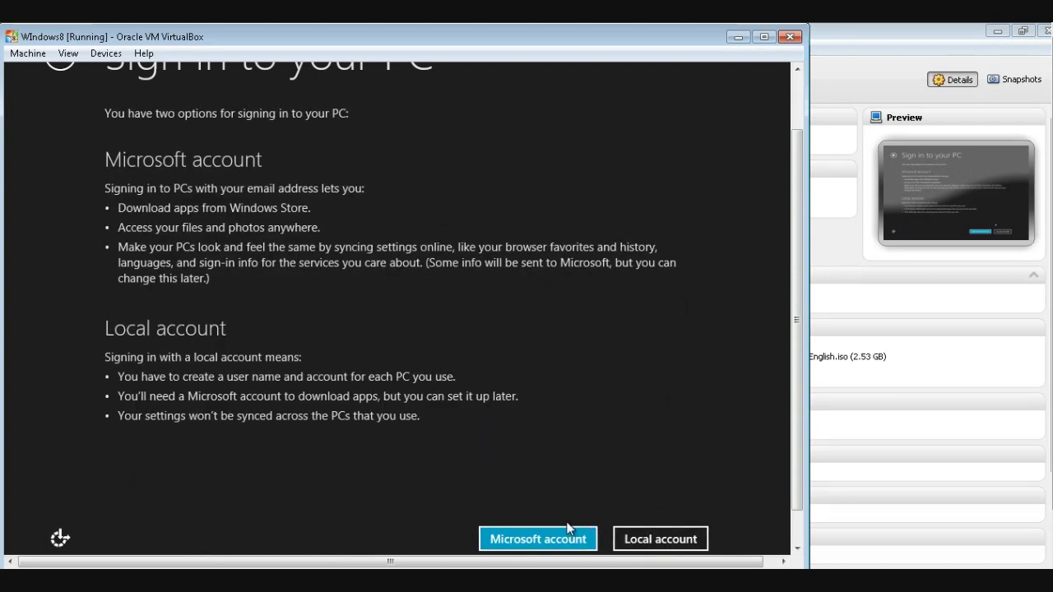
Step: Create a local account with a user name, password and password hint, then finish
left_click(649, 538)
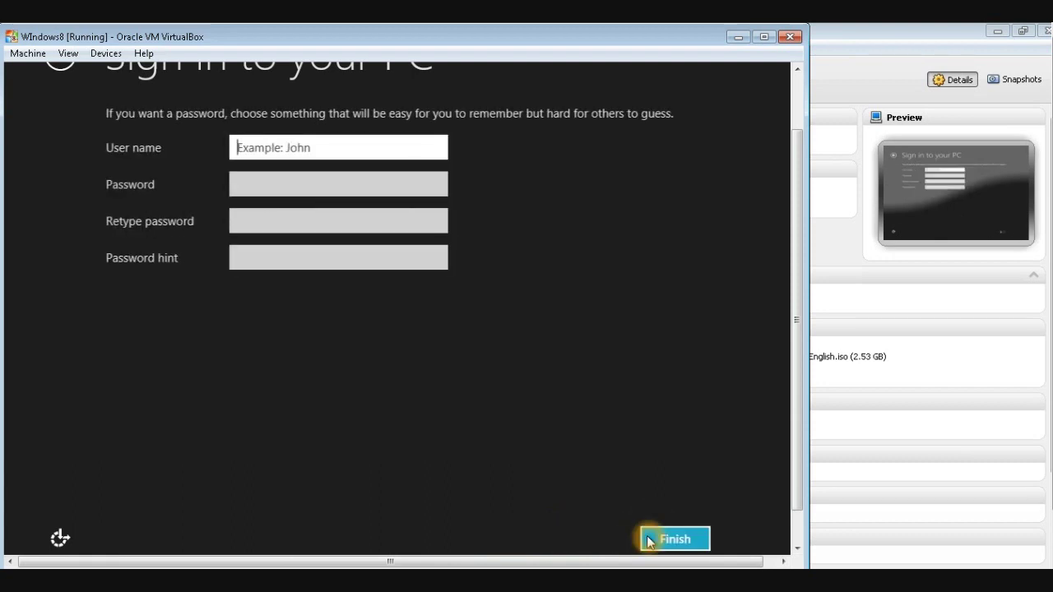
type("digger")
key("Tab")
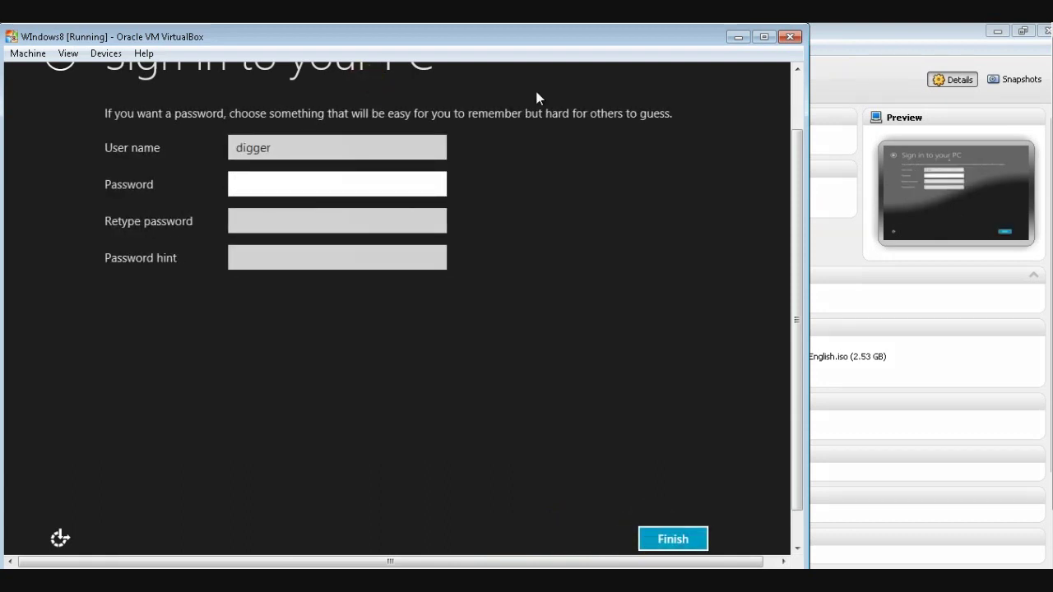
left_click_drag(800, 164, 801, 99)
left_click(312, 258)
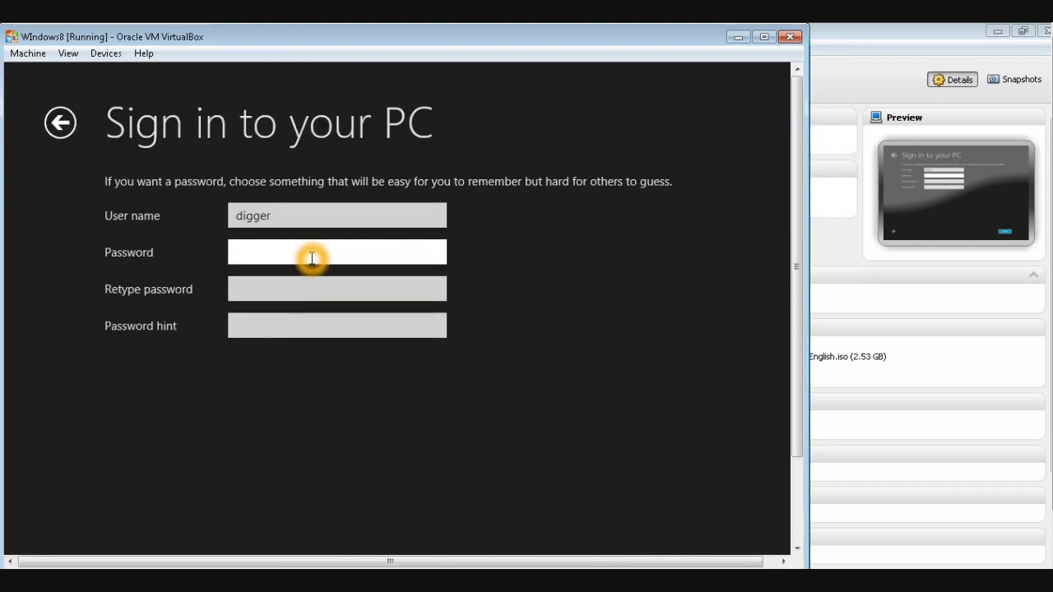
type("••••••")
key("Tab")
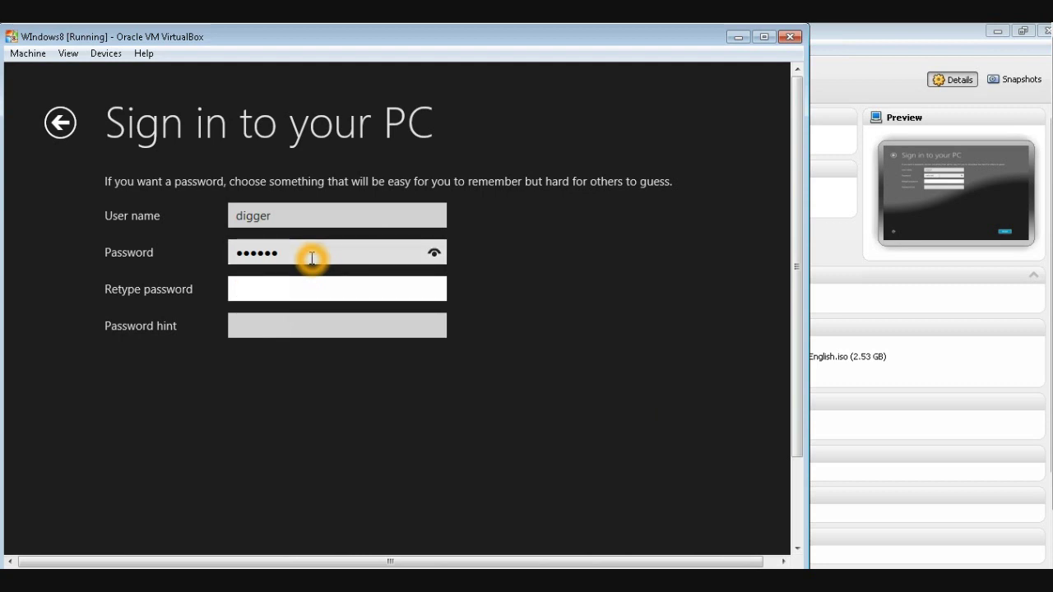
type("••••••")
key("Tab")
type("t")
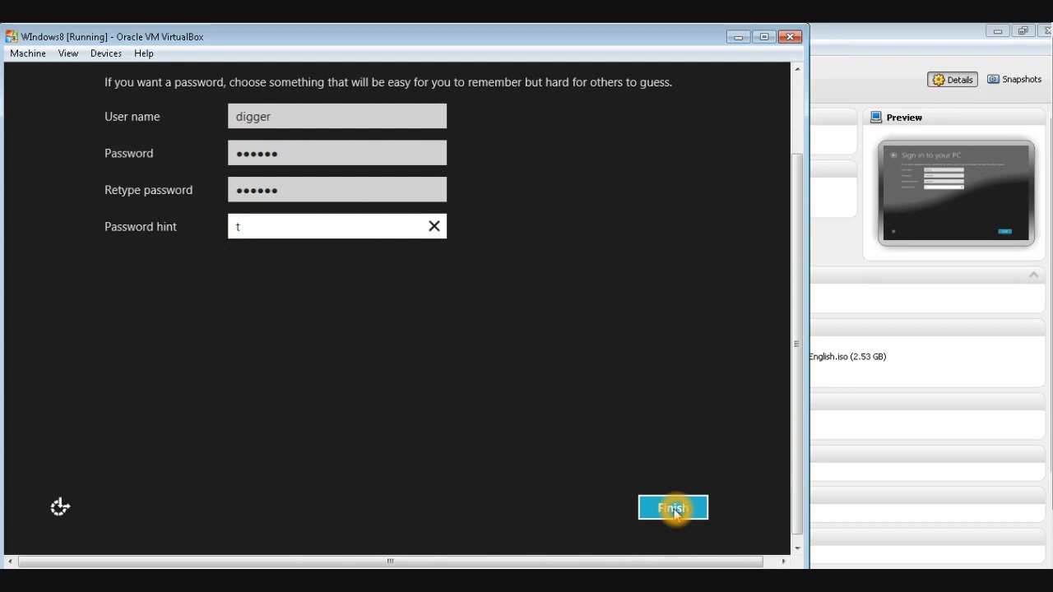
left_click(675, 509)
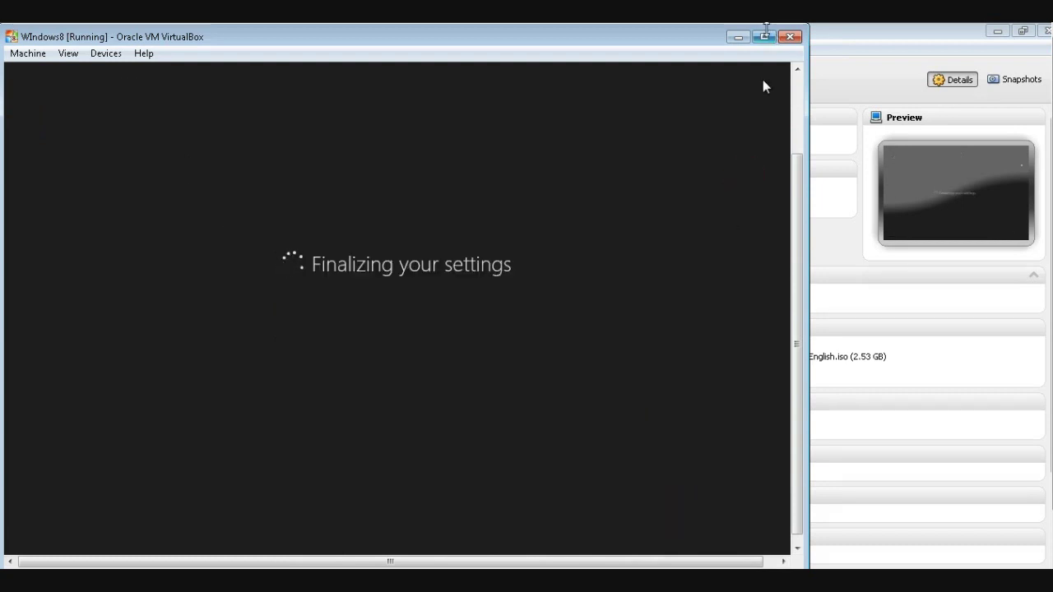
Step: Maximize the VM window and scroll the Start screen to reveal the right-hand tiles
left_click(765, 36)
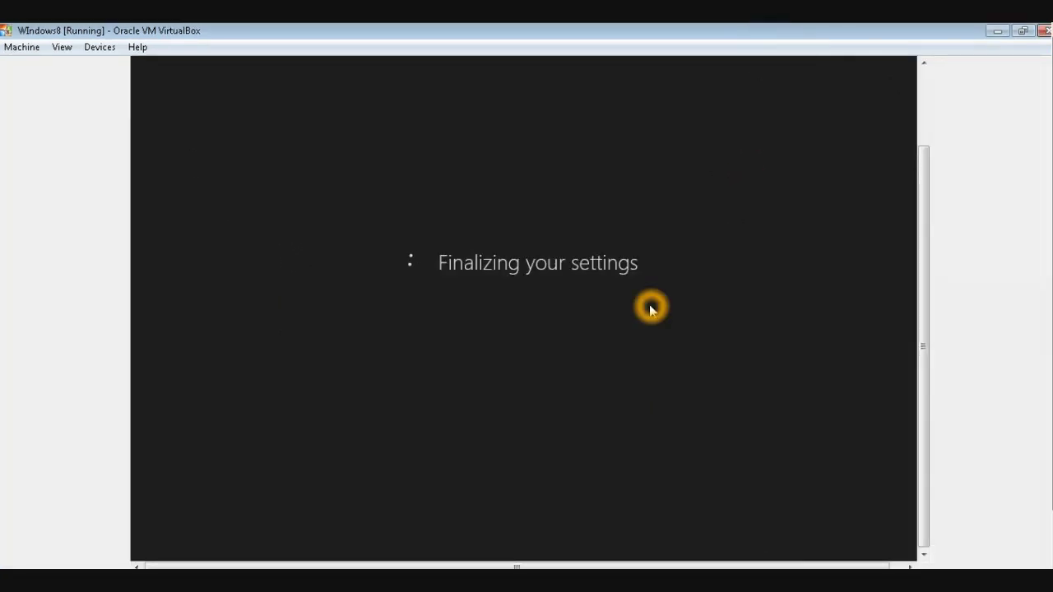
left_click(923, 314)
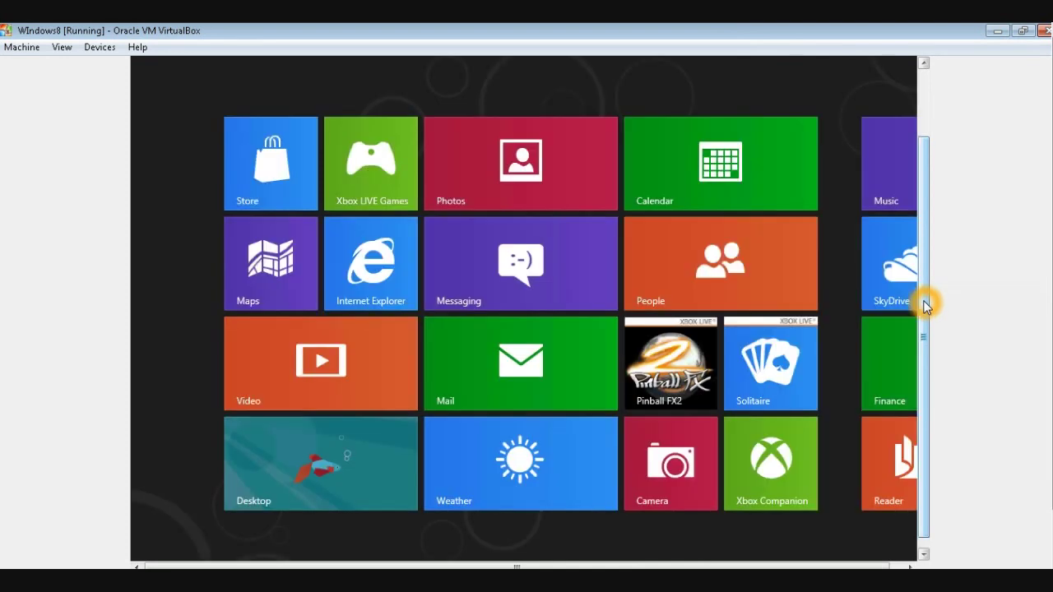
left_click_drag(925, 306, 924, 350)
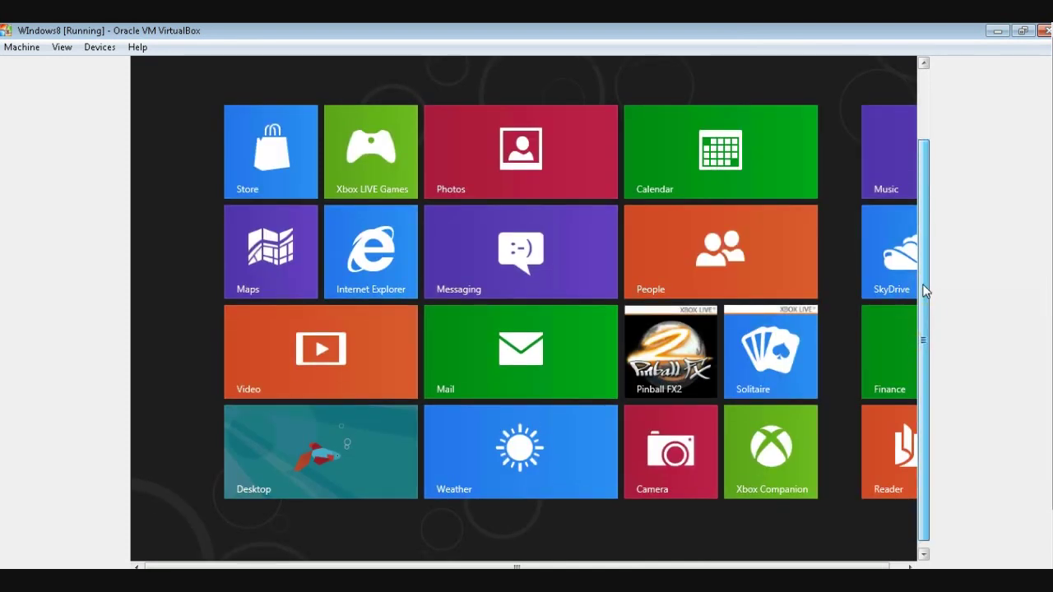
left_click_drag(925, 289, 924, 285)
left_click(841, 556)
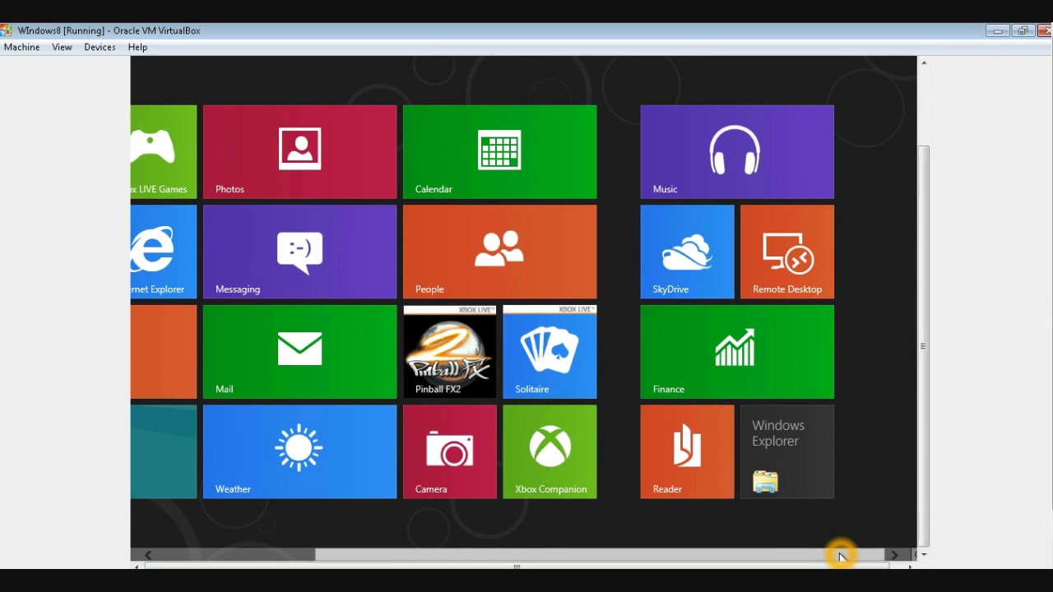
left_click_drag(841, 556, 599, 548)
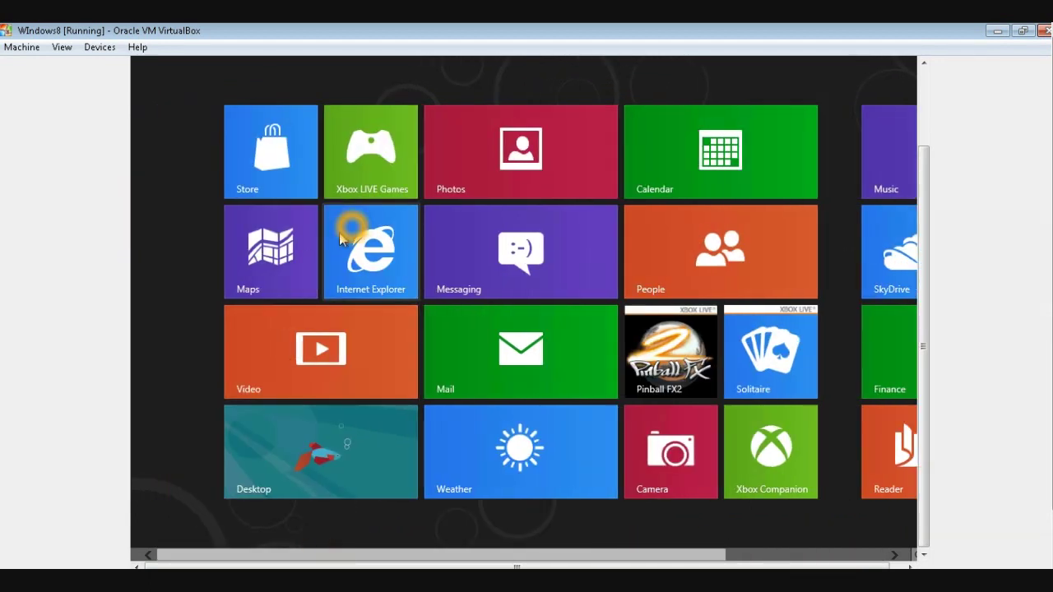